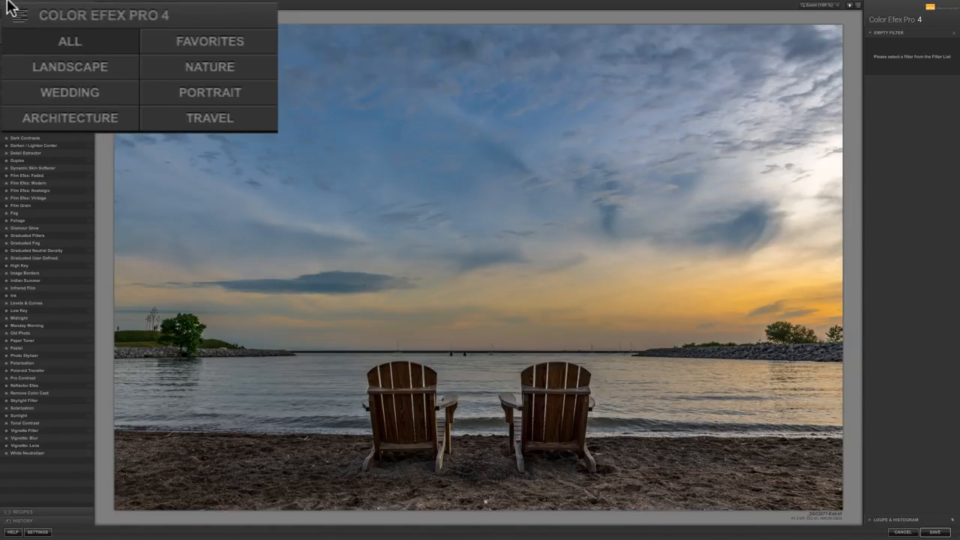
# - Look through the filter categories, including Landscape, Wedding, Architecture, Nature, Portrait and Travel, and return to the list of all filters
pyautogui.moveTo(12, 8)
pyautogui.click(96, 67)
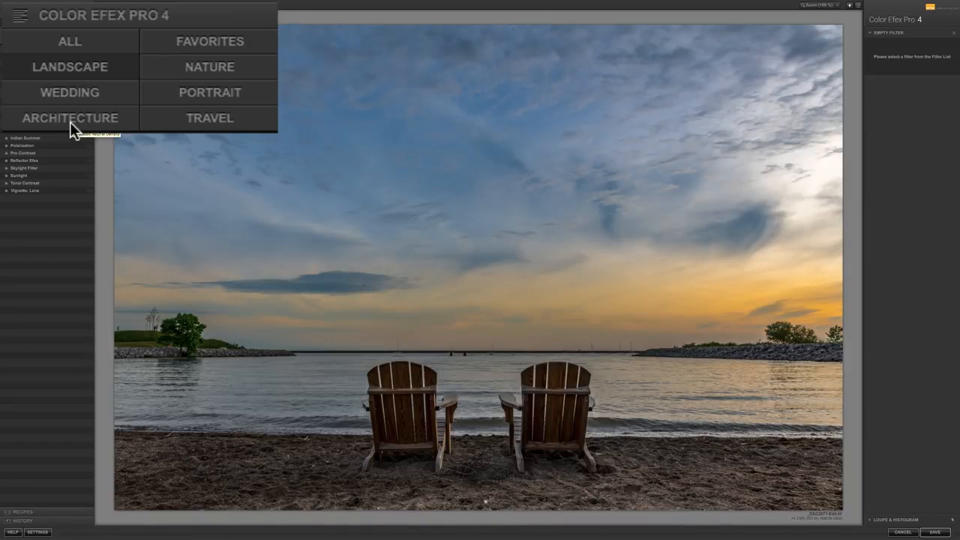
pyautogui.click(101, 88)
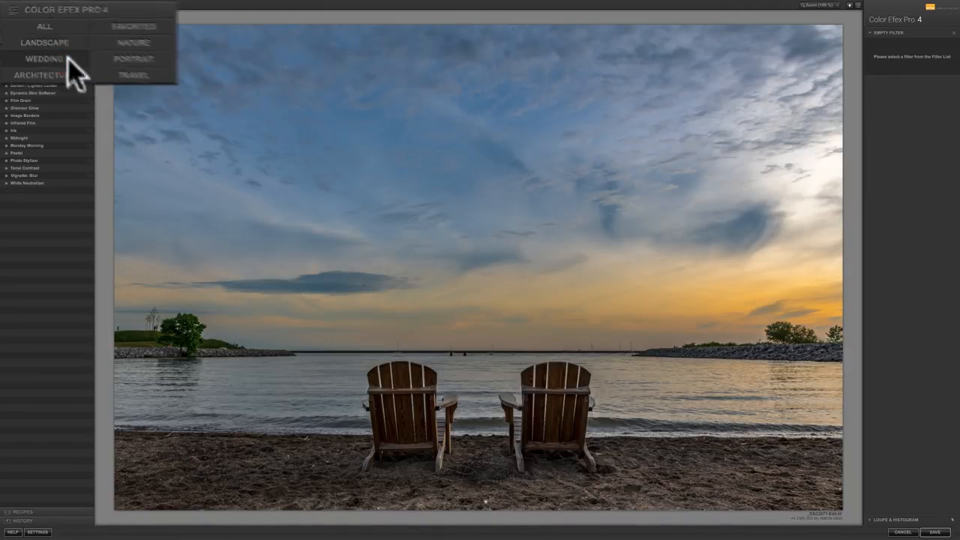
pyautogui.click(33, 38)
pyautogui.click(73, 23)
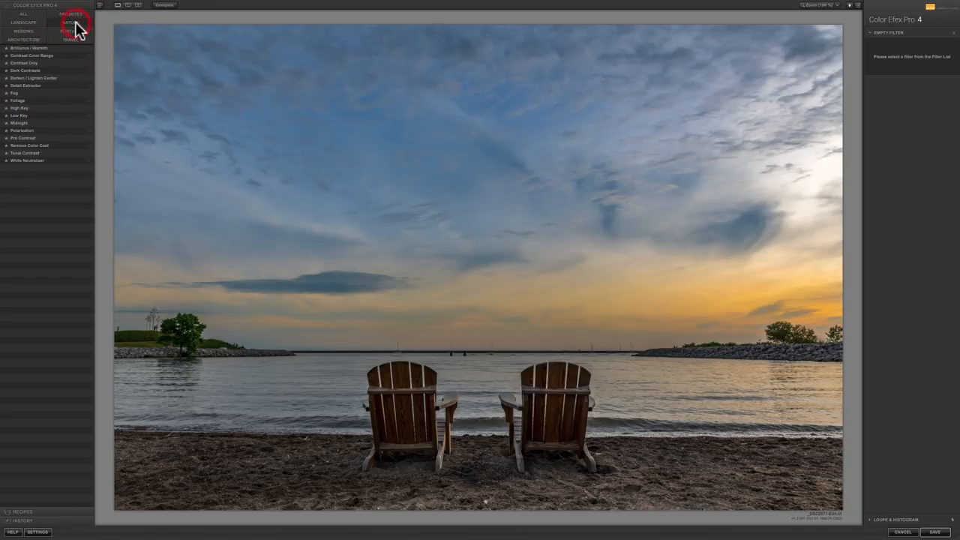
pyautogui.click(78, 31)
pyautogui.click(79, 39)
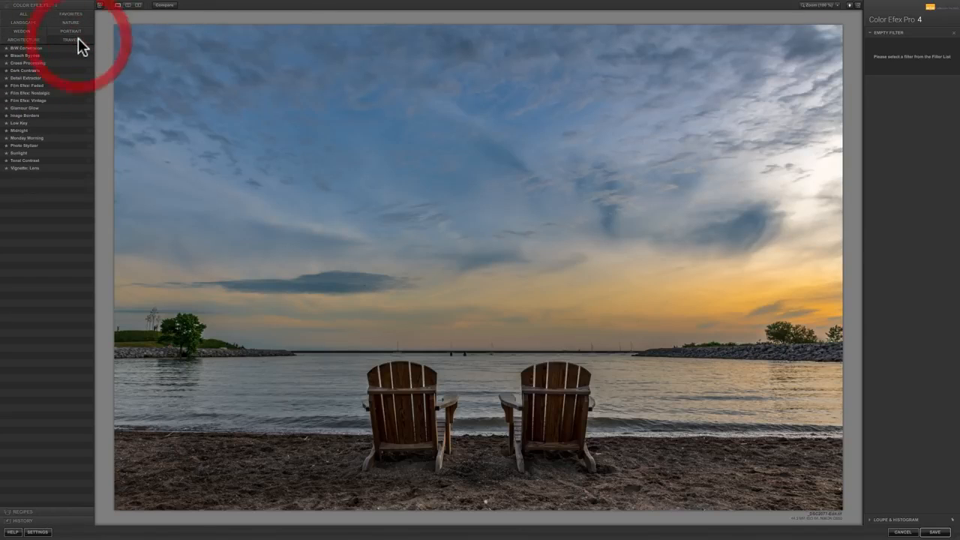
pyautogui.click(24, 13)
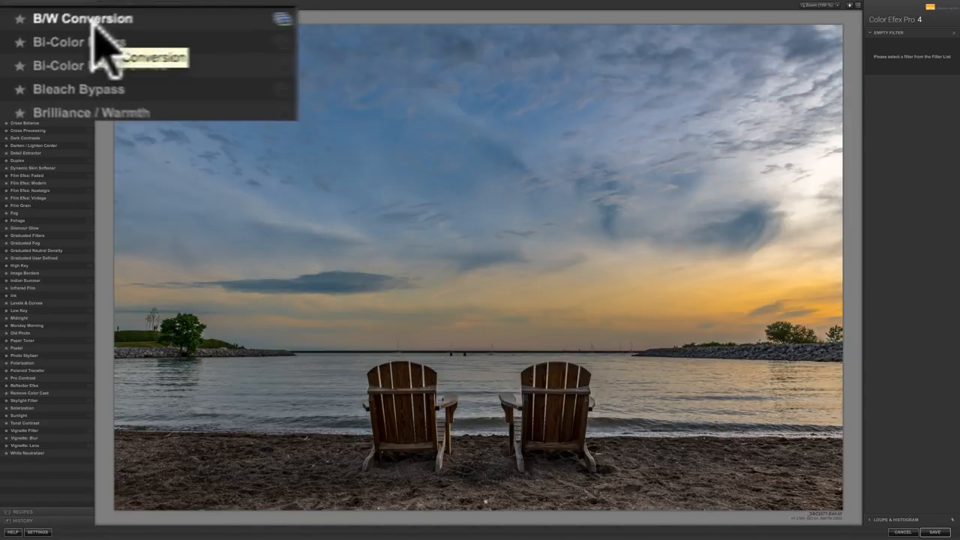
# - Mark B/W Conversion as a favorite, remove it again from the Favorites list, and return to all filters
pyautogui.click(21, 17)
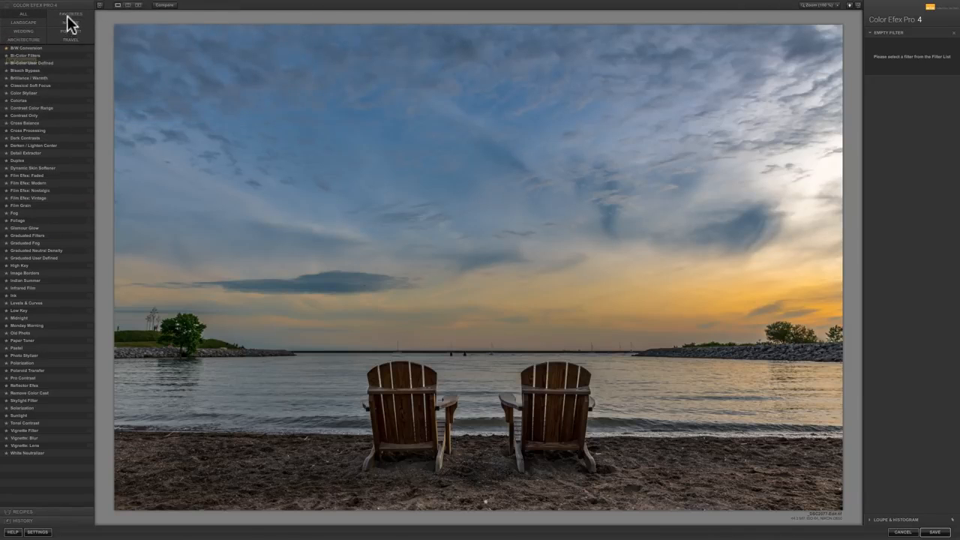
pyautogui.click(66, 19)
pyautogui.click(128, 22)
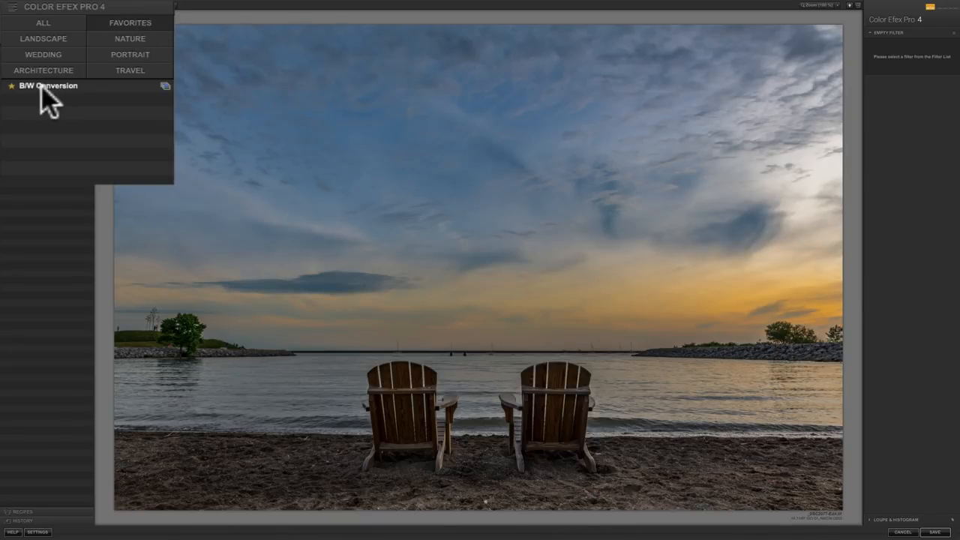
pyautogui.click(11, 86)
pyautogui.click(27, 15)
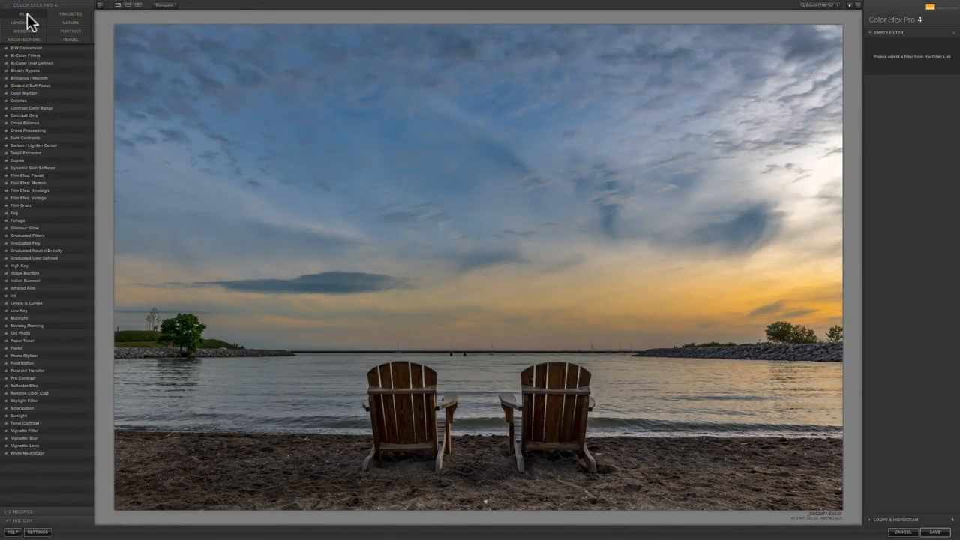
# - Apply the Tonal Contrast filter, comparing its Strong, High Pass and Softening presets and settling on 01 - Default
pyautogui.click(20, 423)
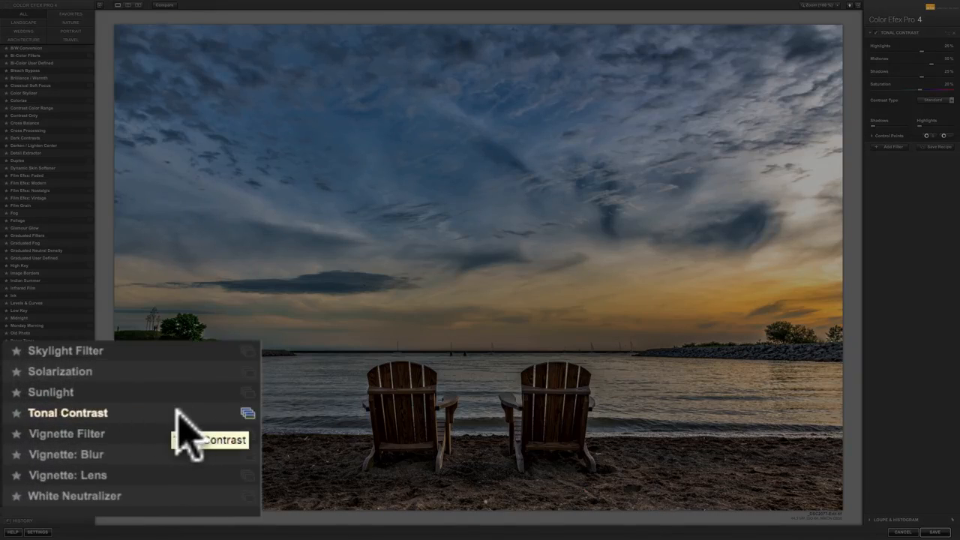
pyautogui.click(248, 414)
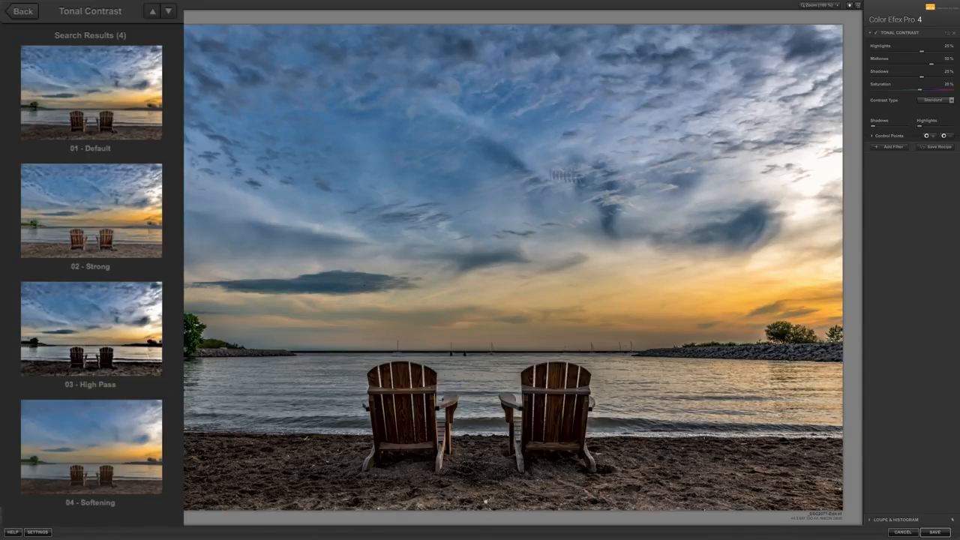
pyautogui.click(63, 96)
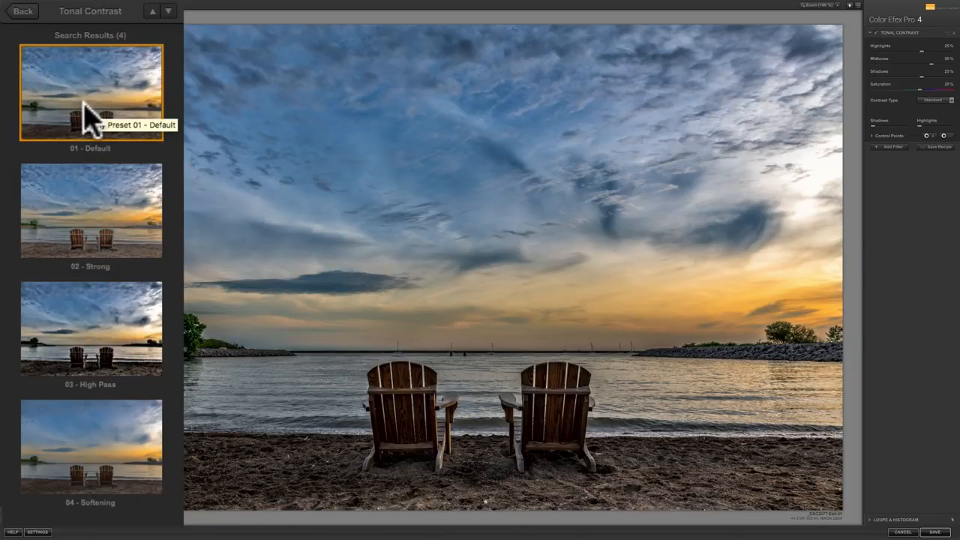
pyautogui.click(97, 215)
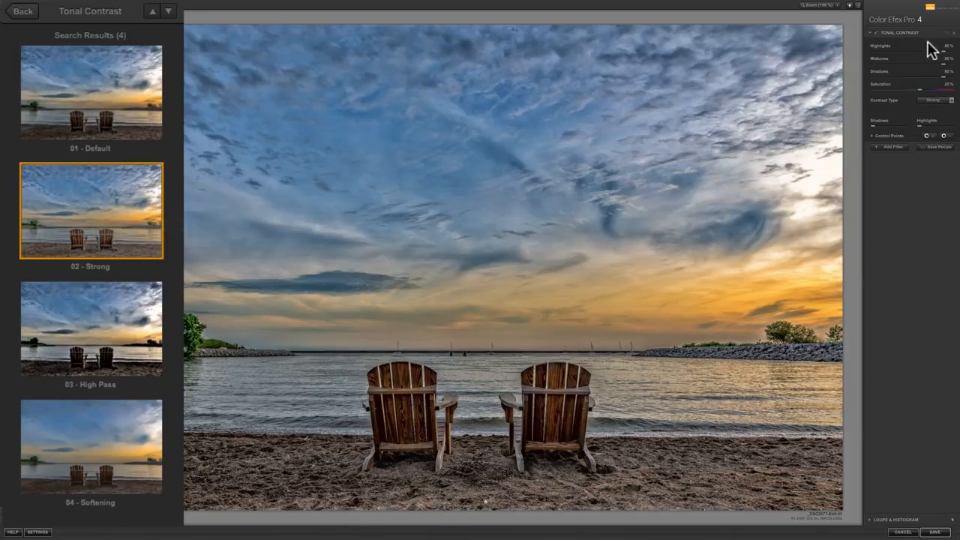
pyautogui.click(88, 343)
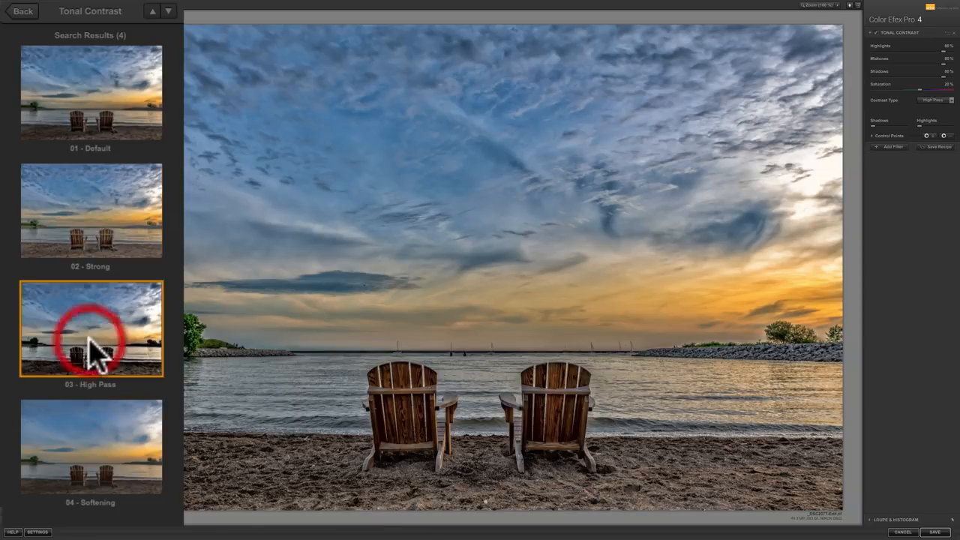
pyautogui.click(94, 439)
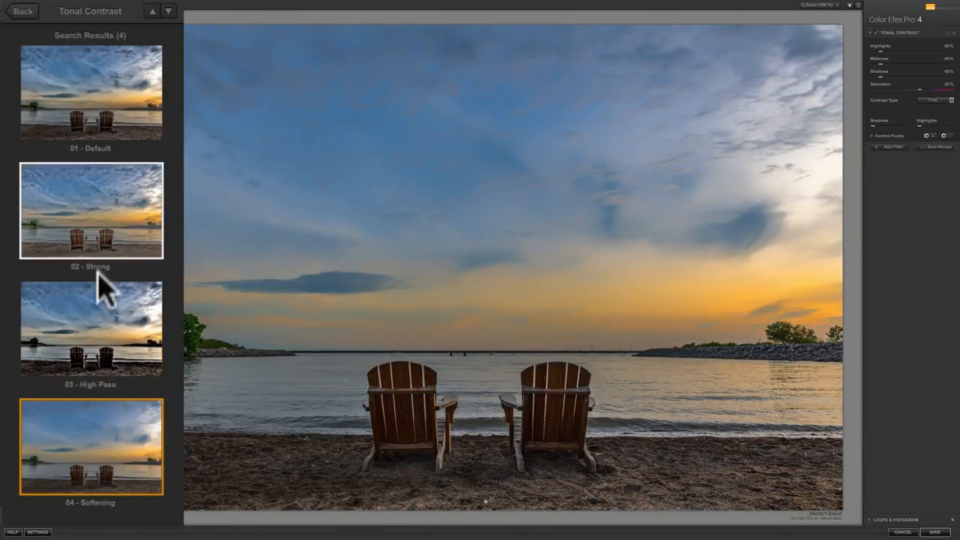
pyautogui.click(90, 132)
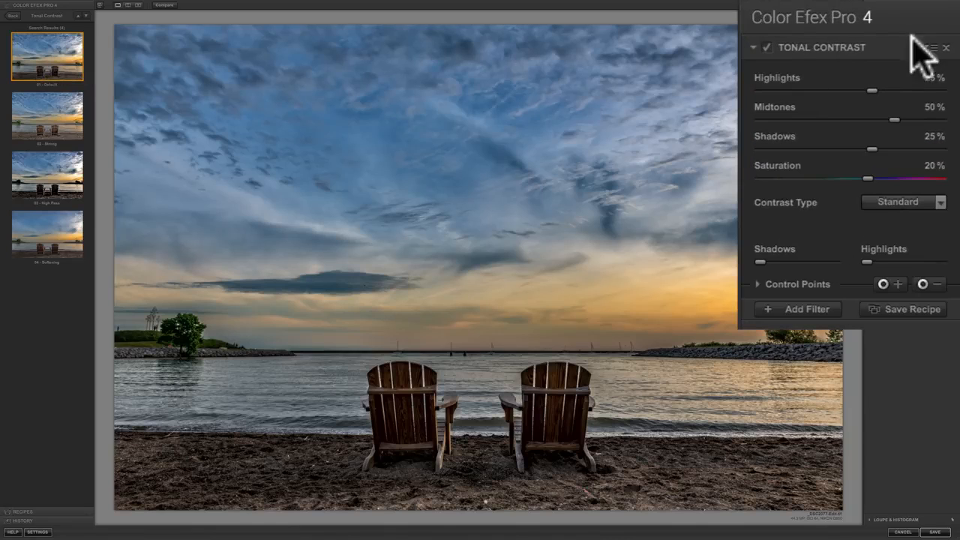
# - Set Tonal Contrast to Highlights 58%, Midtones 18%, Shadows 26% and Saturation 3%, and return to the filter list
pyautogui.moveTo(871, 90); pyautogui.dragTo(852, 180)
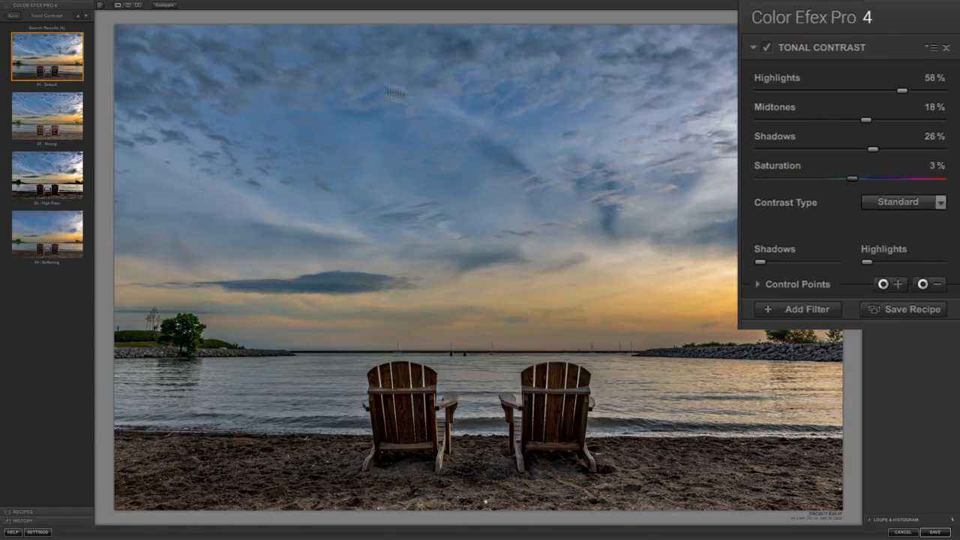
pyautogui.click(12, 15)
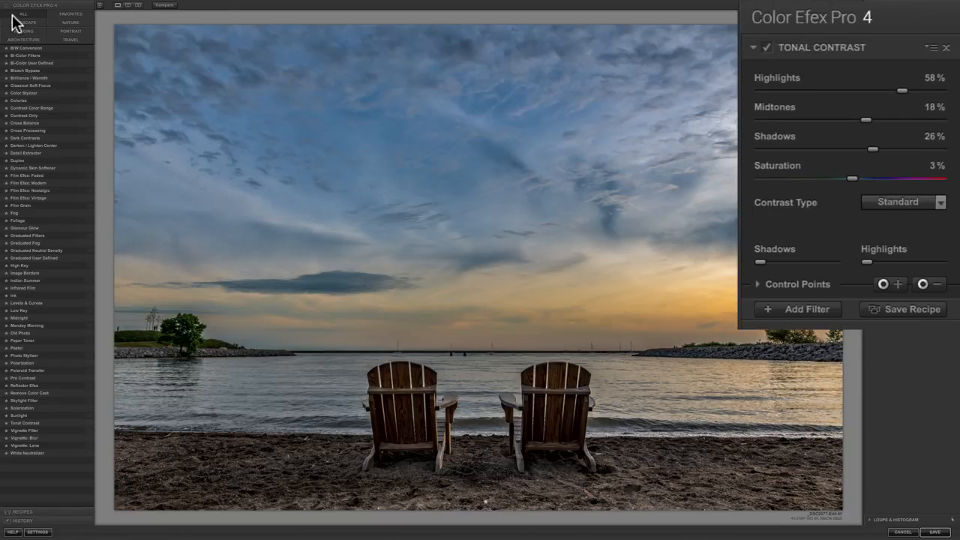
pyautogui.click(792, 308)
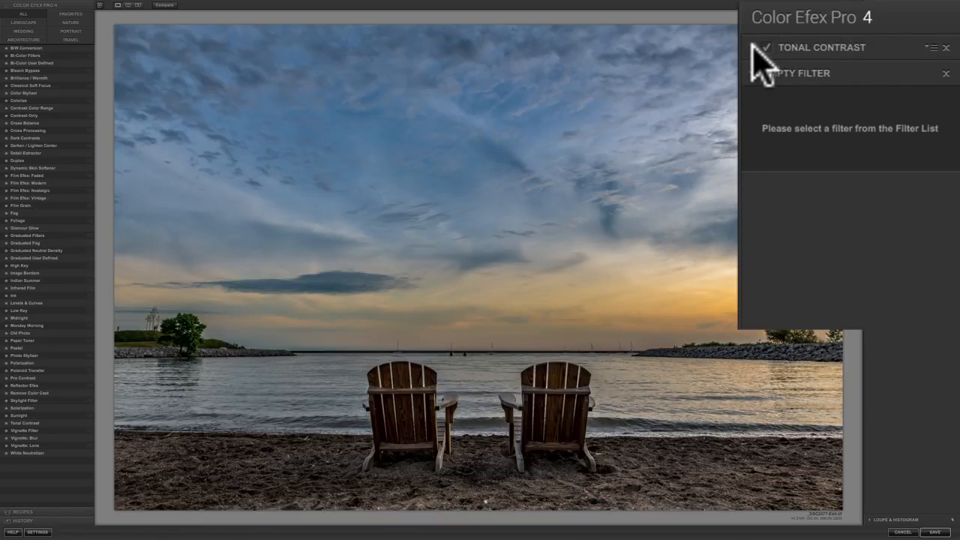
pyautogui.click(753, 45)
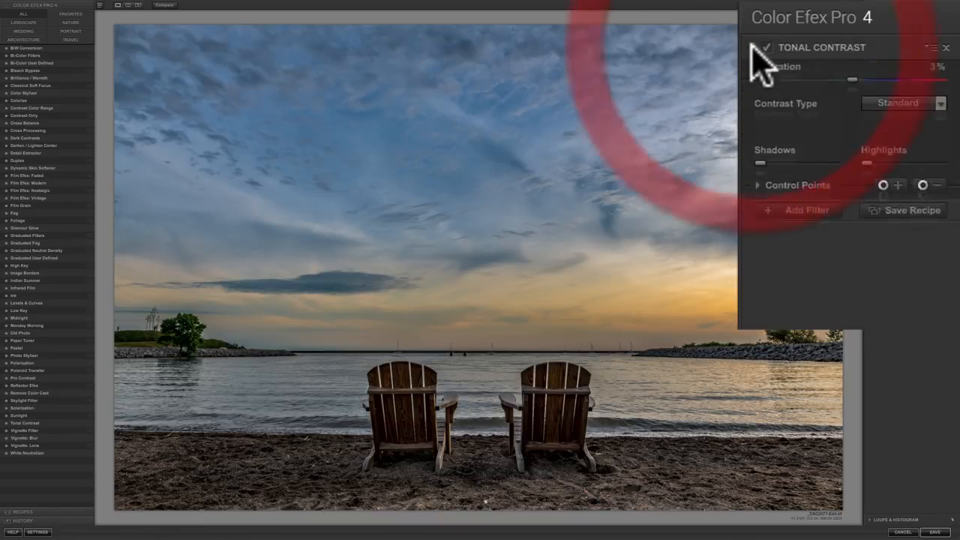
pyautogui.click(753, 46)
pyautogui.click(751, 47)
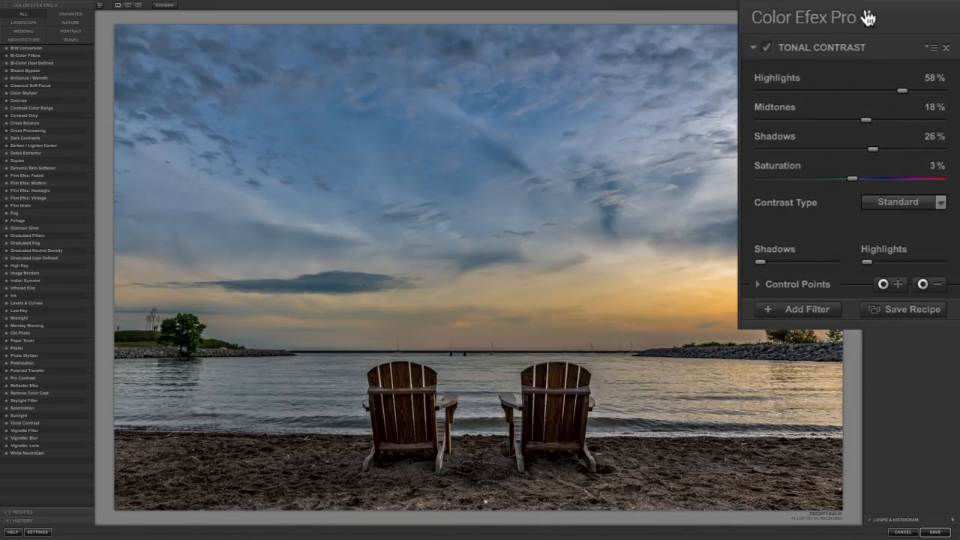
# - Add Pastel as a second filter stacked on Tonal Contrast
pyautogui.click(804, 308)
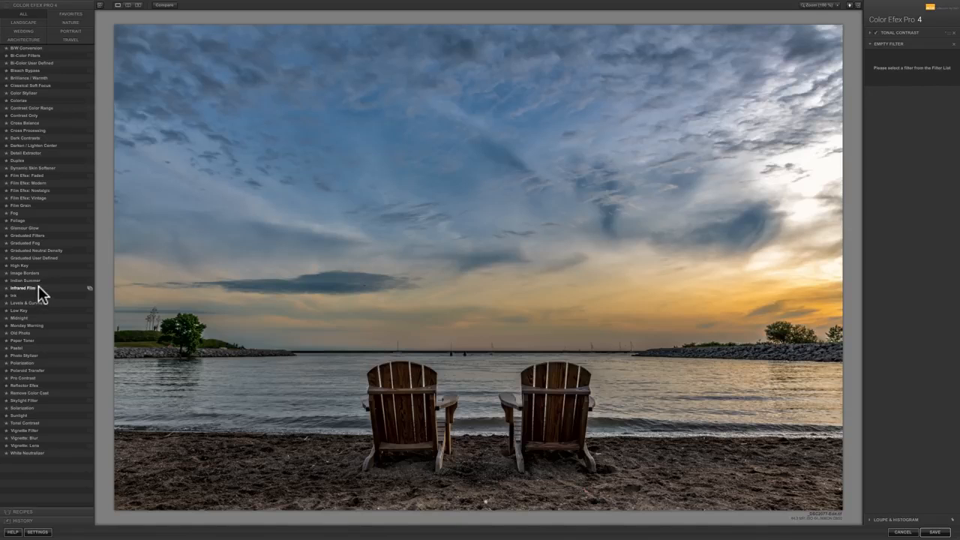
pyautogui.click(17, 349)
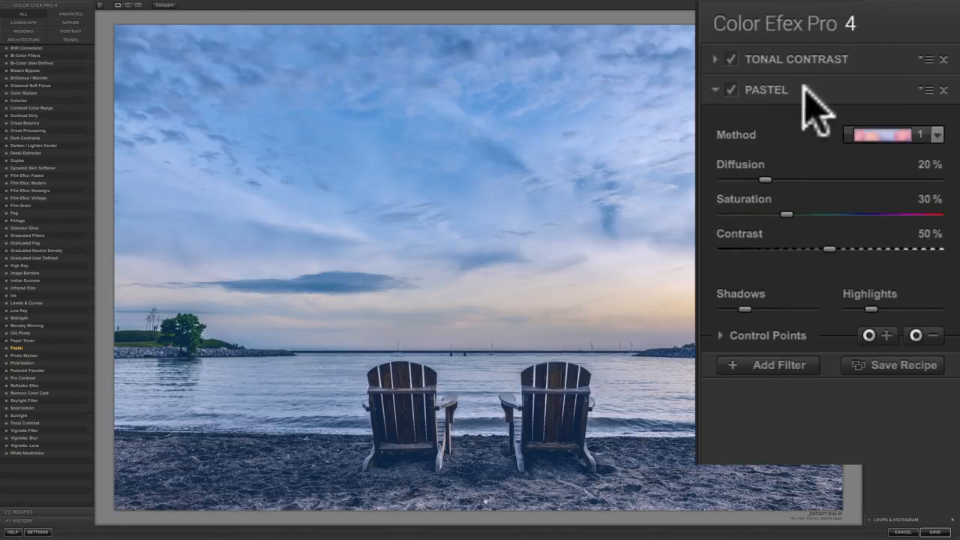
# - Turn the Pastel and Tonal Contrast filters off and on to compare their effects, and check each filter's settings
pyautogui.click(733, 87)
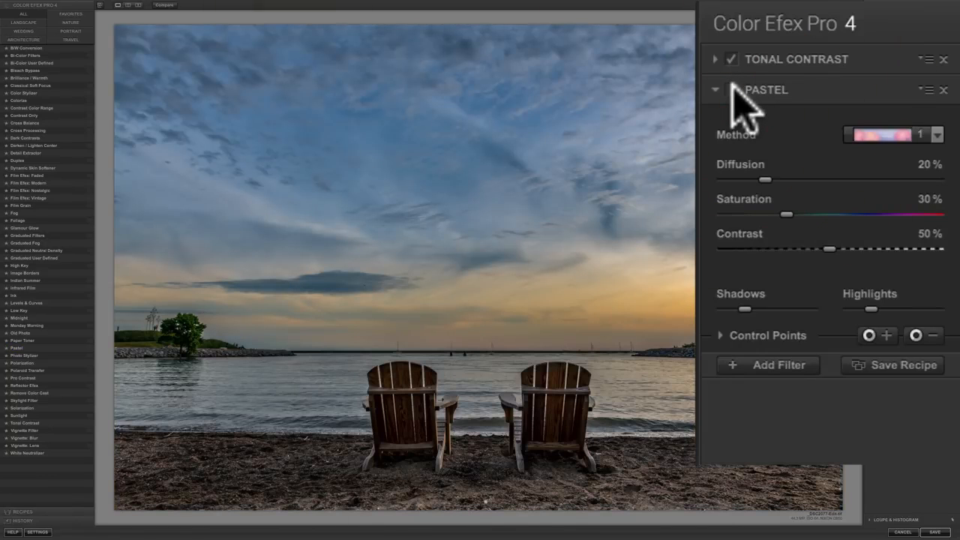
pyautogui.click(732, 87)
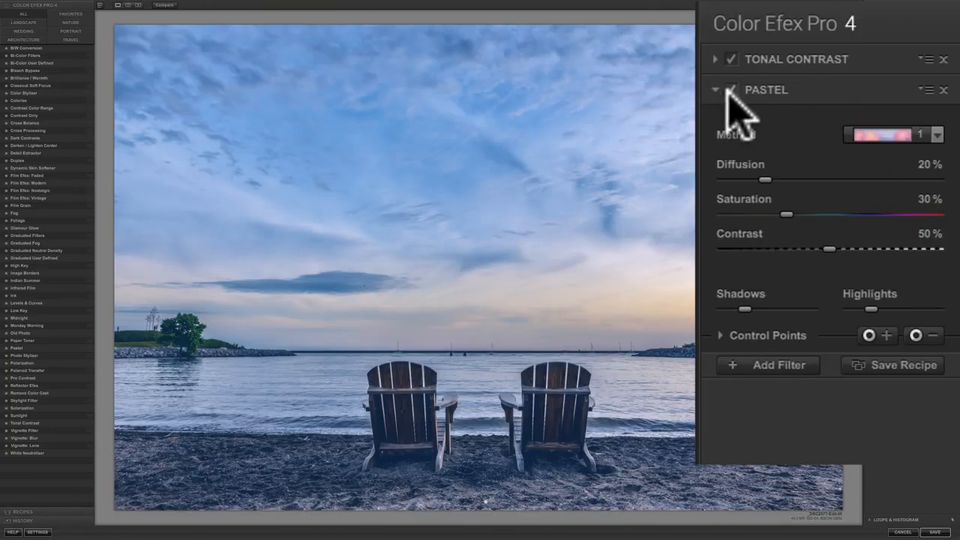
pyautogui.click(731, 60)
pyautogui.click(731, 60)
pyautogui.click(715, 90)
pyautogui.click(715, 60)
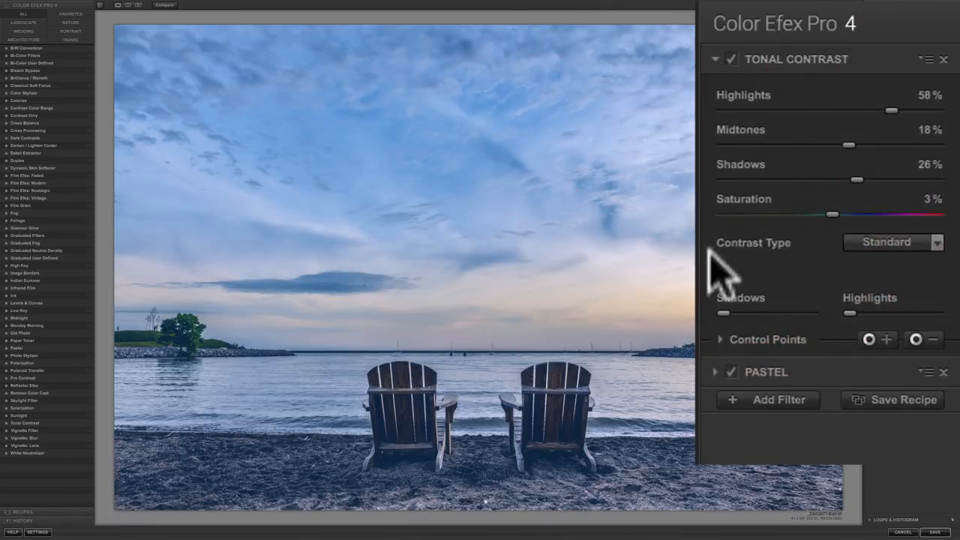
pyautogui.click(715, 372)
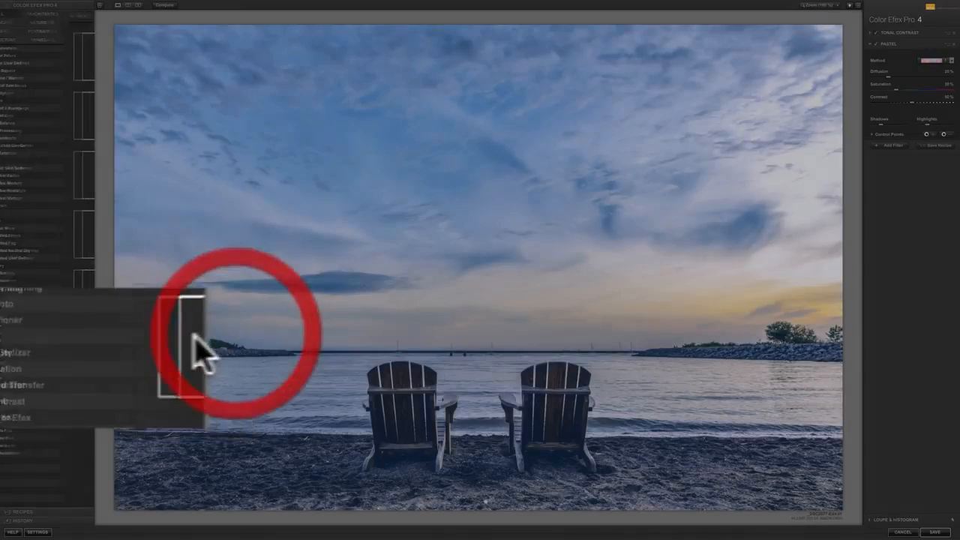
# - Compare the Pastel presets from Cool Soft to Warm Diffused and apply 04 - Neutral Diffused
pyautogui.click(87, 345)
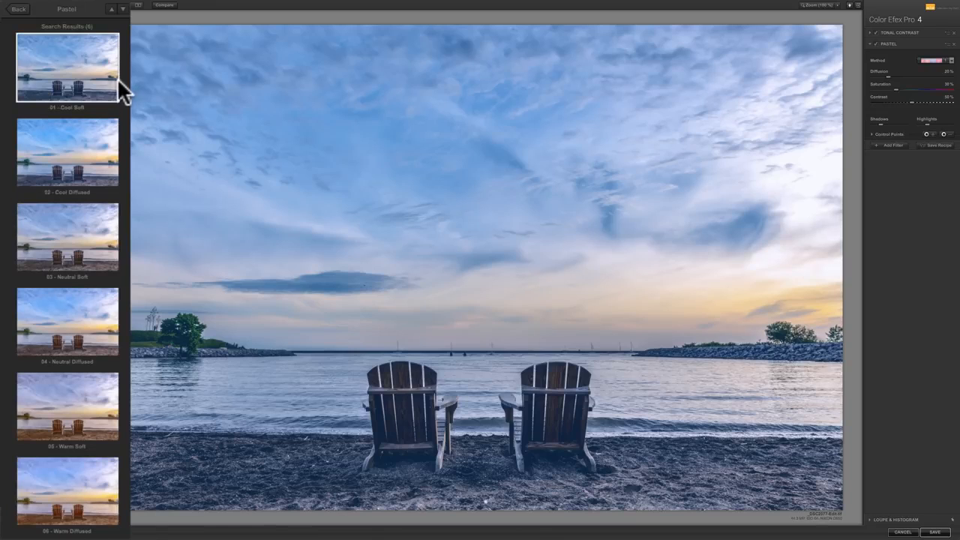
pyautogui.click(68, 66)
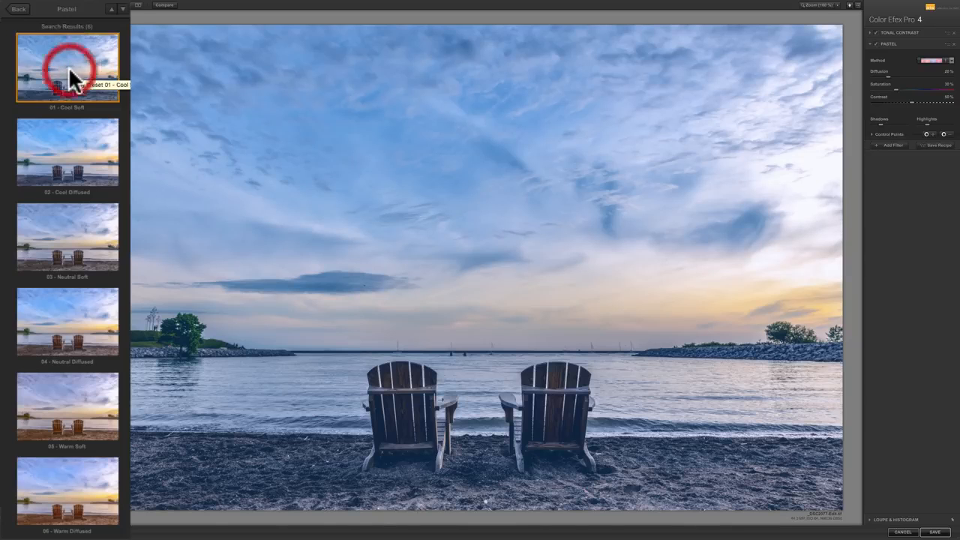
pyautogui.click(73, 149)
pyautogui.click(78, 230)
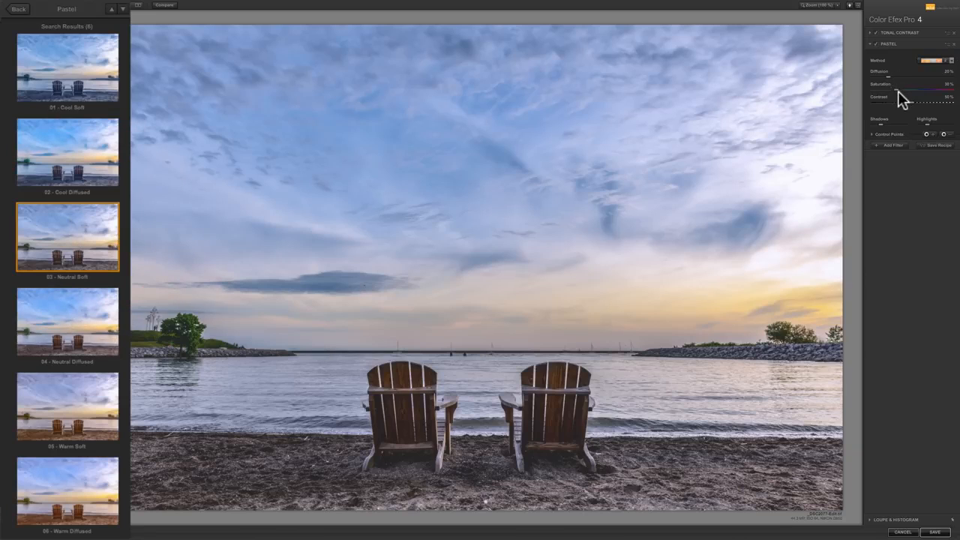
pyautogui.click(58, 339)
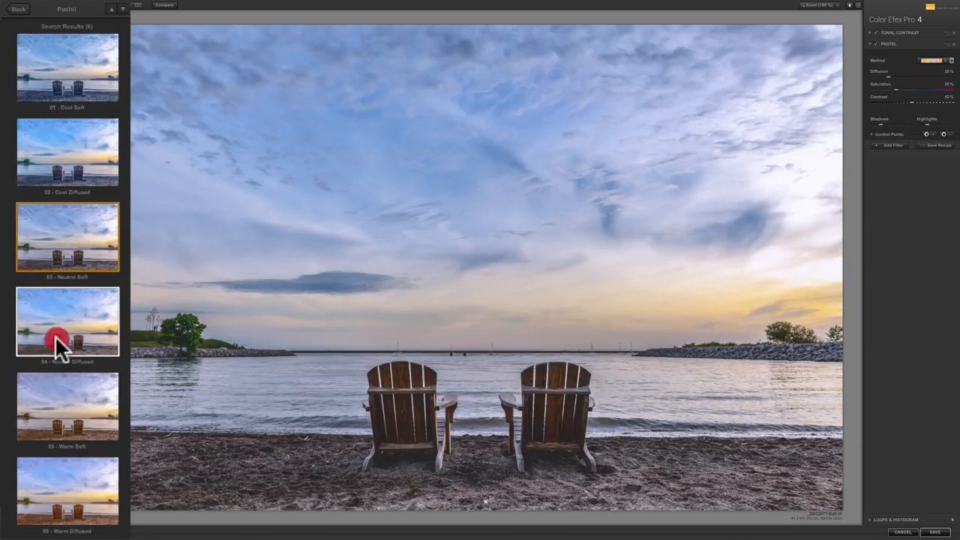
pyautogui.click(69, 385)
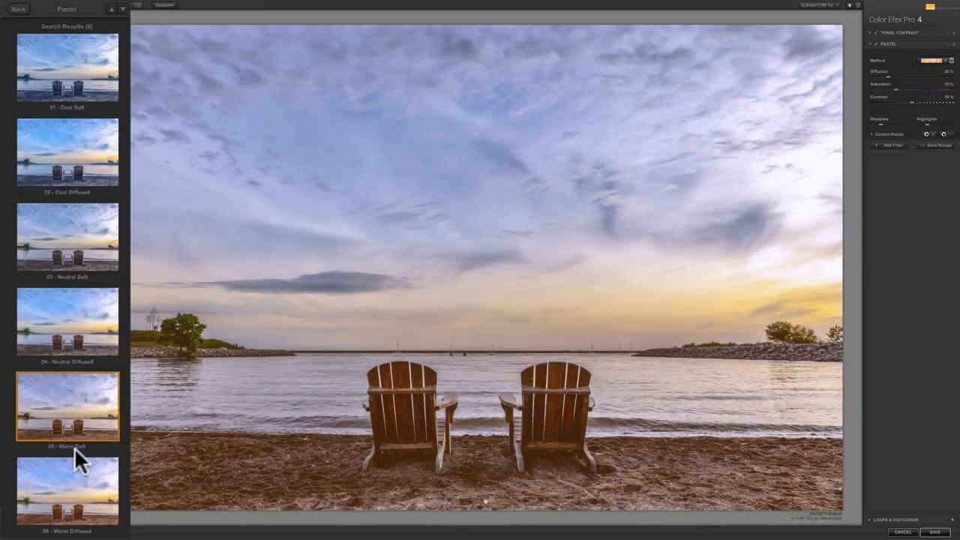
pyautogui.click(69, 472)
pyautogui.click(56, 309)
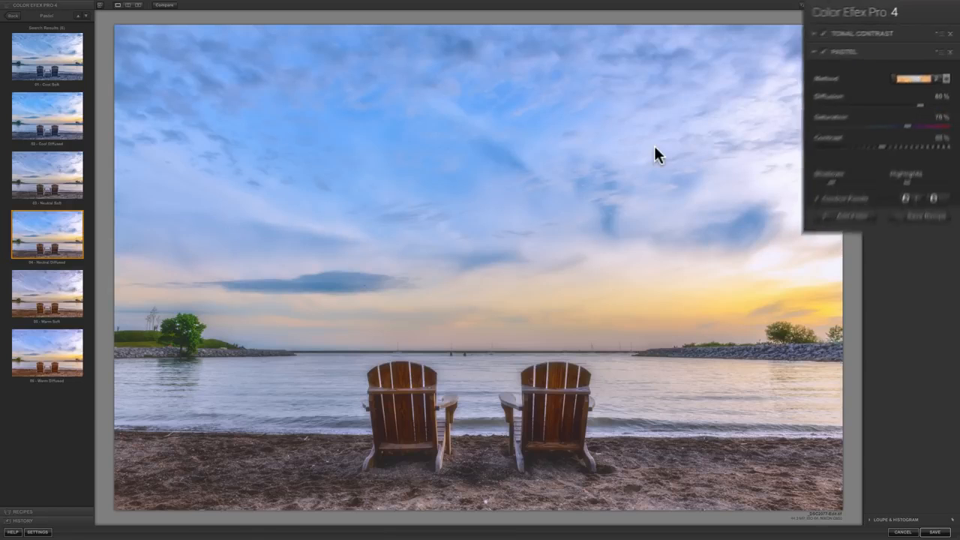
# - Set the Pastel filter's Diffusion to 74% and Saturation to 71%, and review the settings of both stacked filters
pyautogui.moveTo(901, 145); pyautogui.dragTo(892, 177)
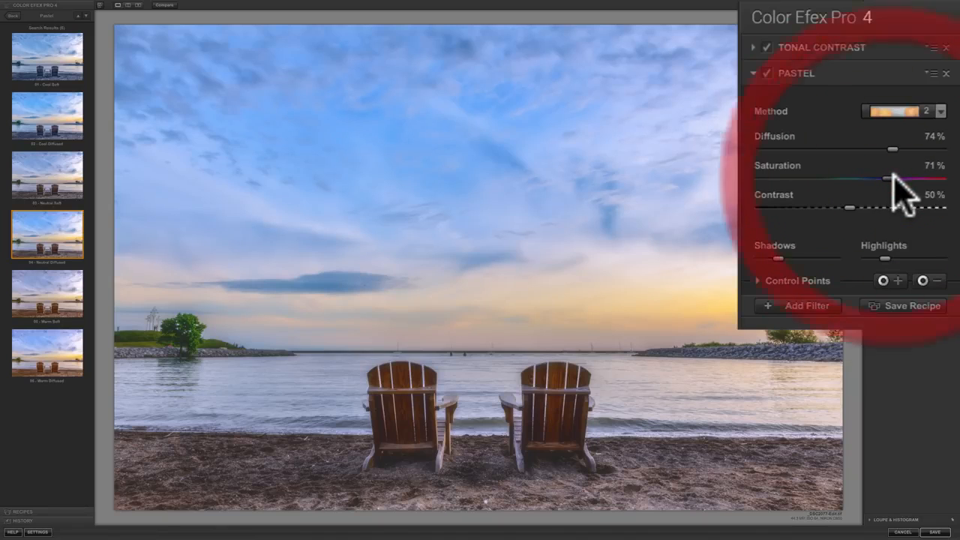
pyautogui.click(754, 44)
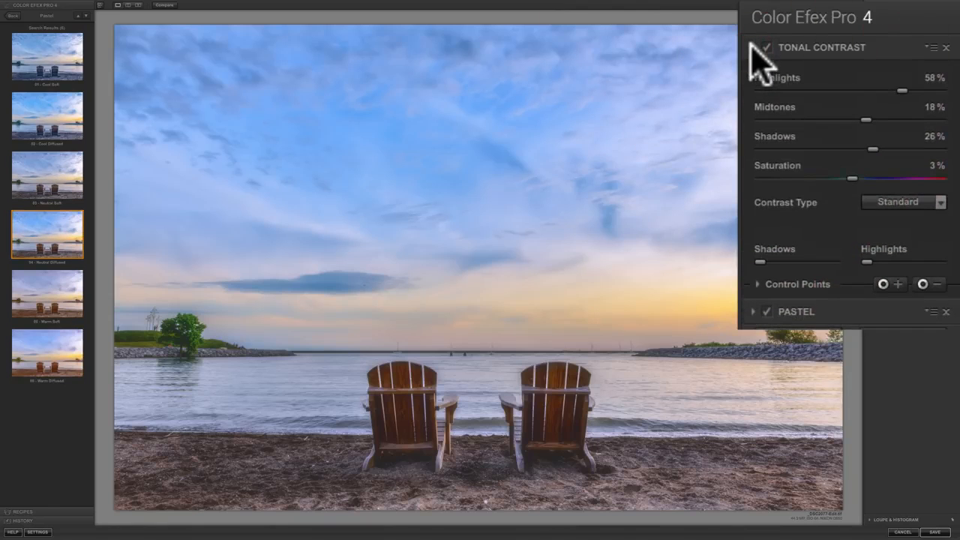
pyautogui.click(754, 311)
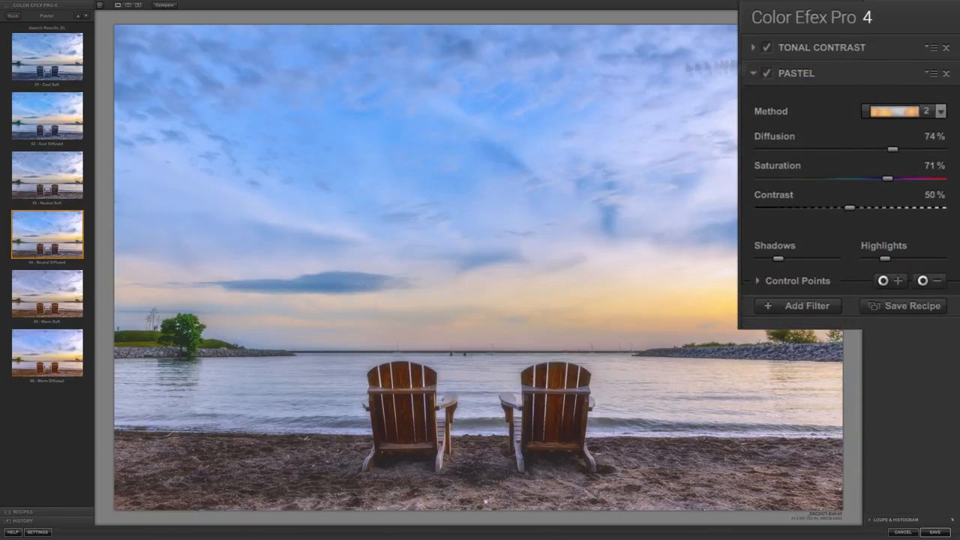
# - Return to the full filter list and replace the Pastel filter with Cross Processing, stacked on Tonal Contrast
pyautogui.click(15, 15)
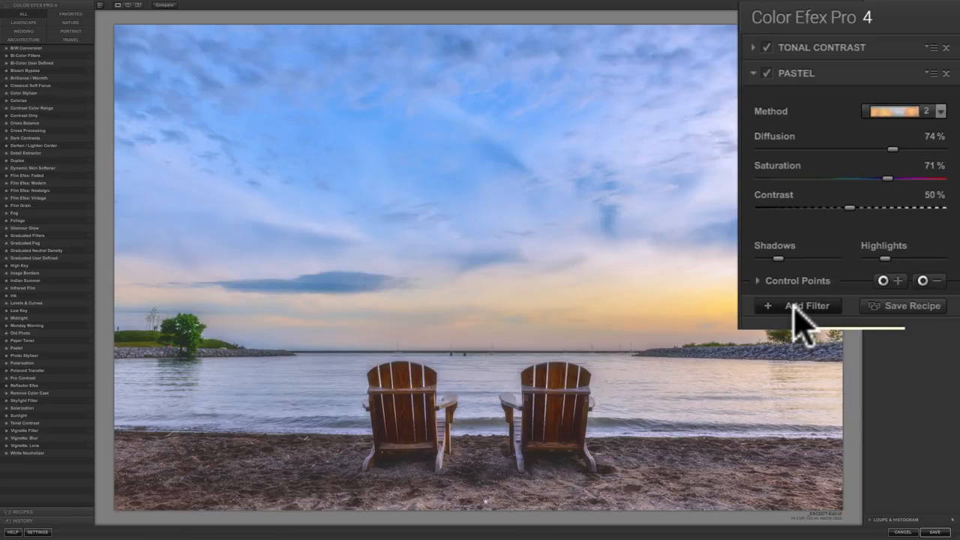
pyautogui.click(25, 130)
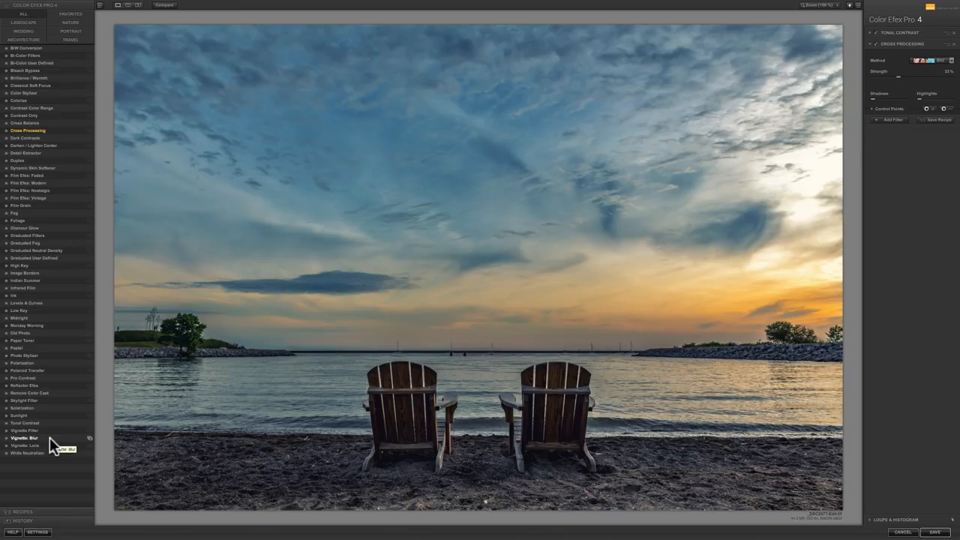
# - Show the recipes and apply the Black Gold recipe, agreeing to replace all current filters
pyautogui.click(24, 513)
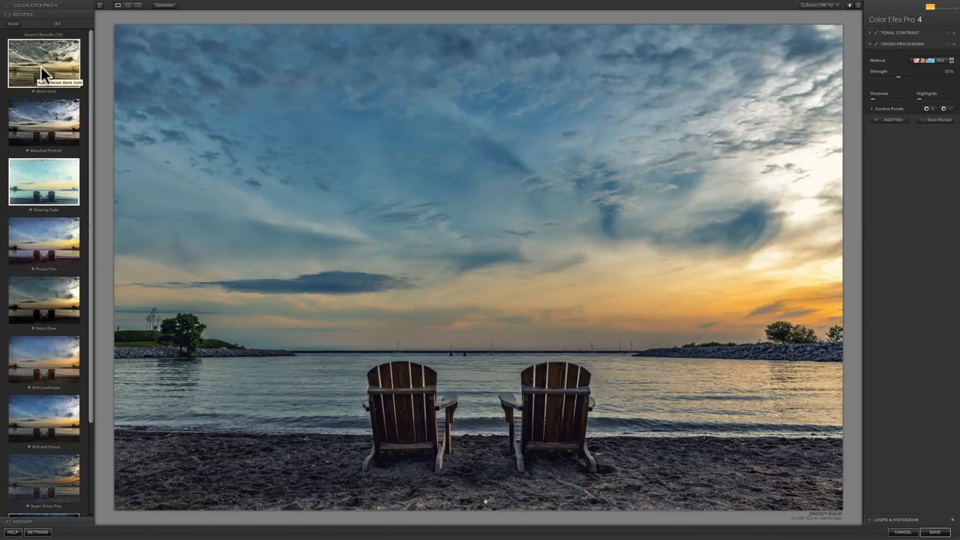
pyautogui.click(40, 66)
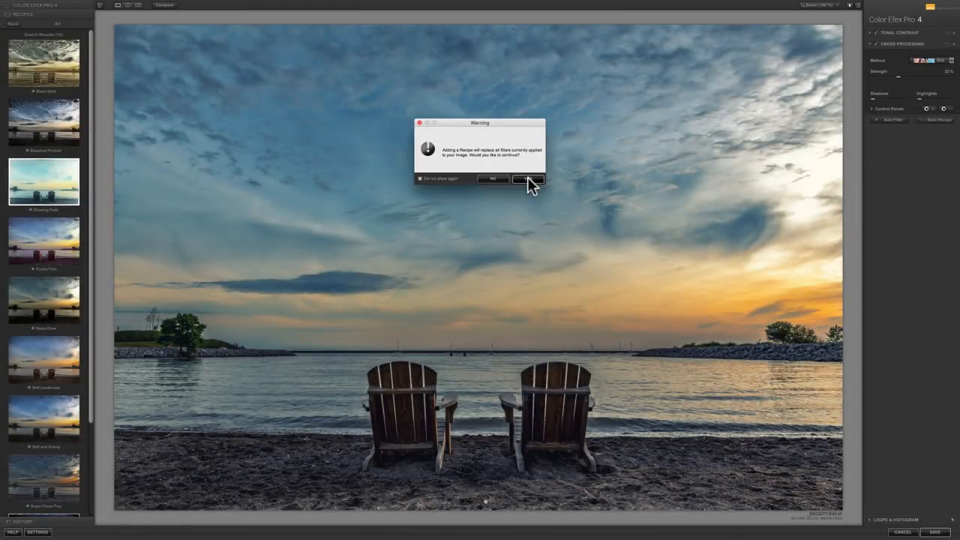
pyautogui.click(527, 178)
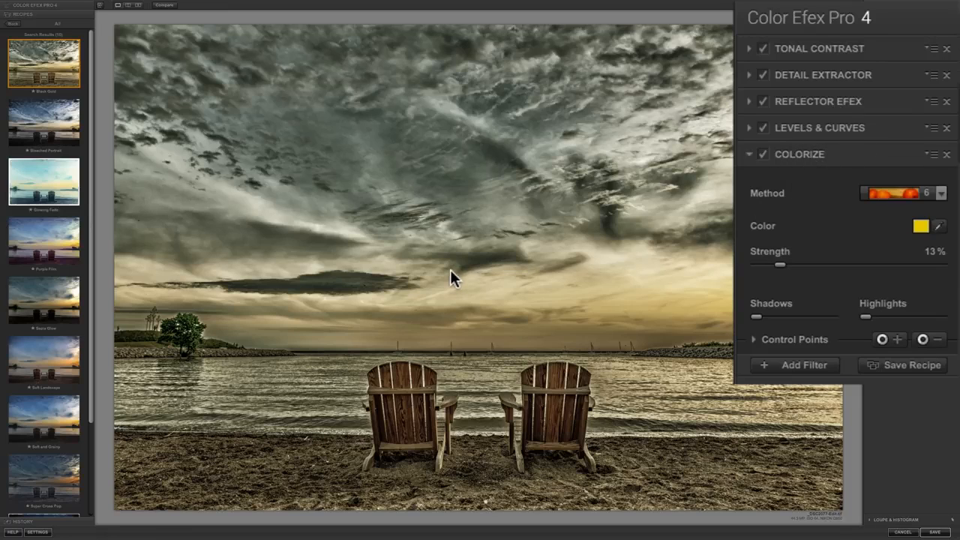
# - Apply the Purple Film recipe in place of the current filters and look through the rest of the recipe list
pyautogui.click(17, 234)
pyautogui.click(527, 178)
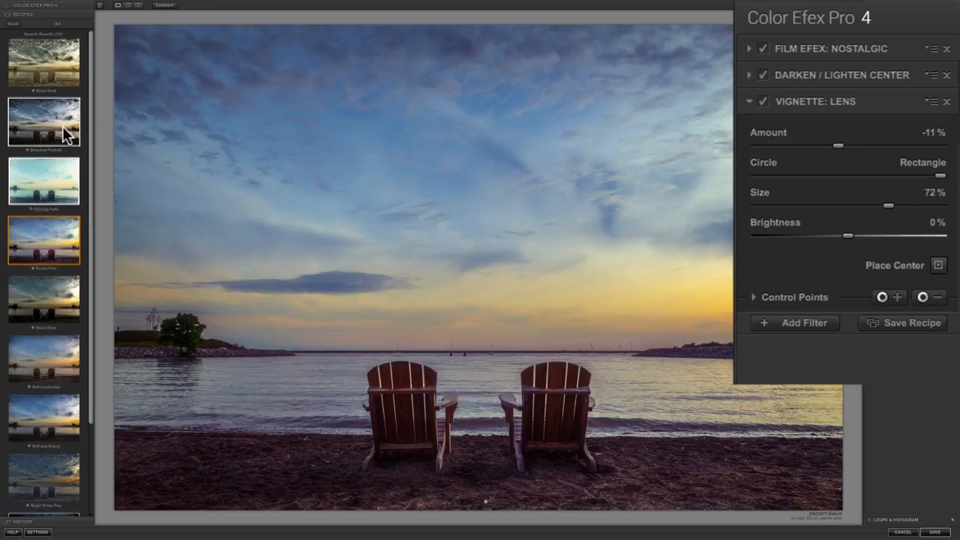
pyautogui.scroll(-3, 65, 131)
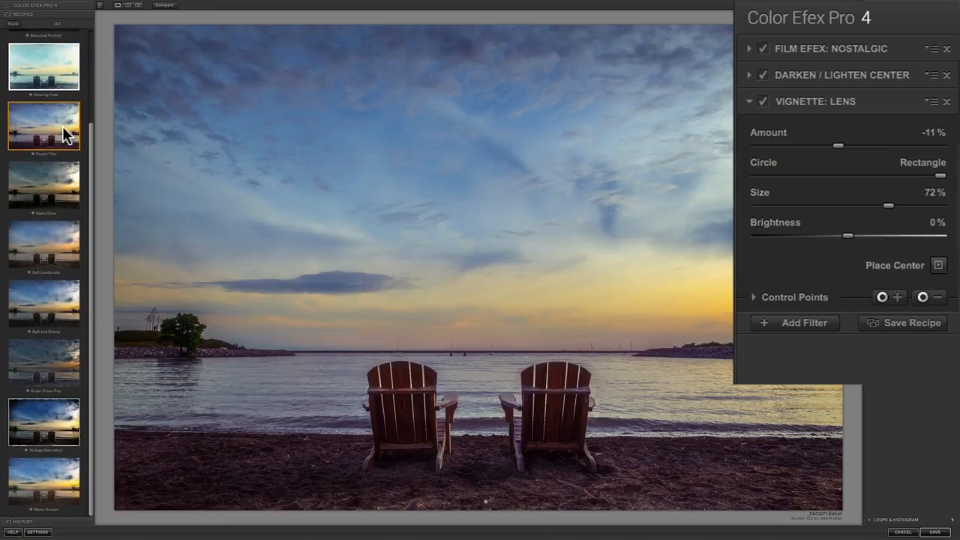
pyautogui.scroll(3, 62, 126)
pyautogui.scroll(-3, 62, 126)
pyautogui.scroll(1, 44, 95)
pyautogui.scroll(3, 44, 95)
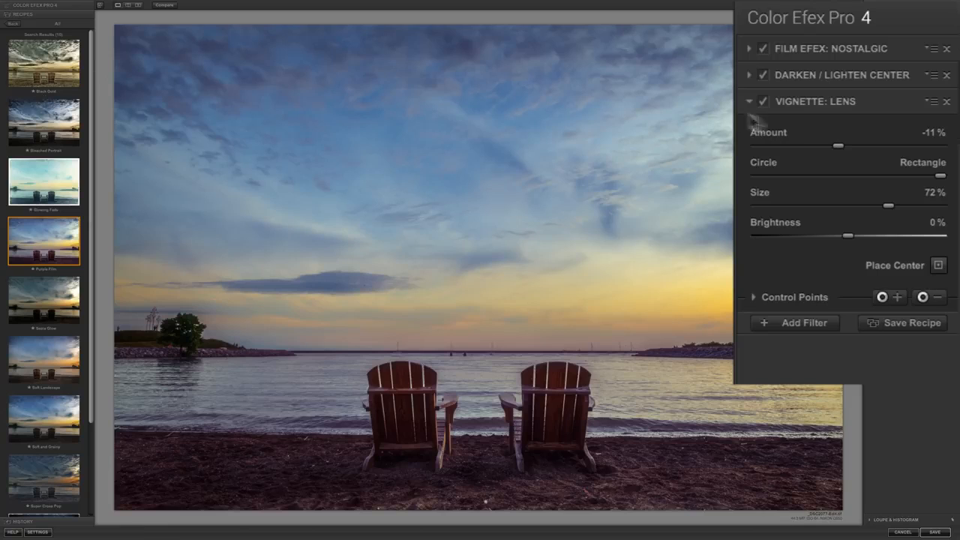
# - Check the option to save the current filters as a custom recipe, cancel without naming it, and browse the recipe list
pyautogui.click(907, 322)
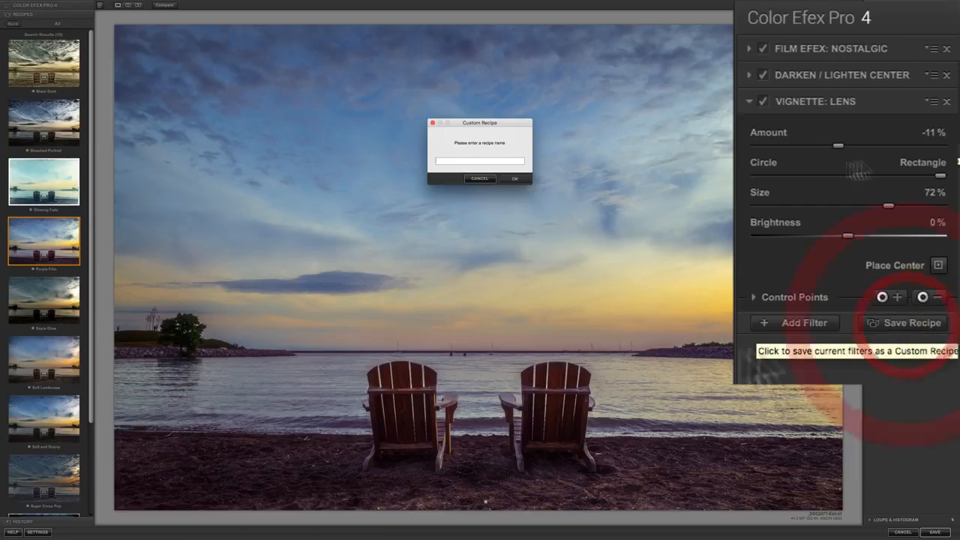
pyautogui.click(484, 176)
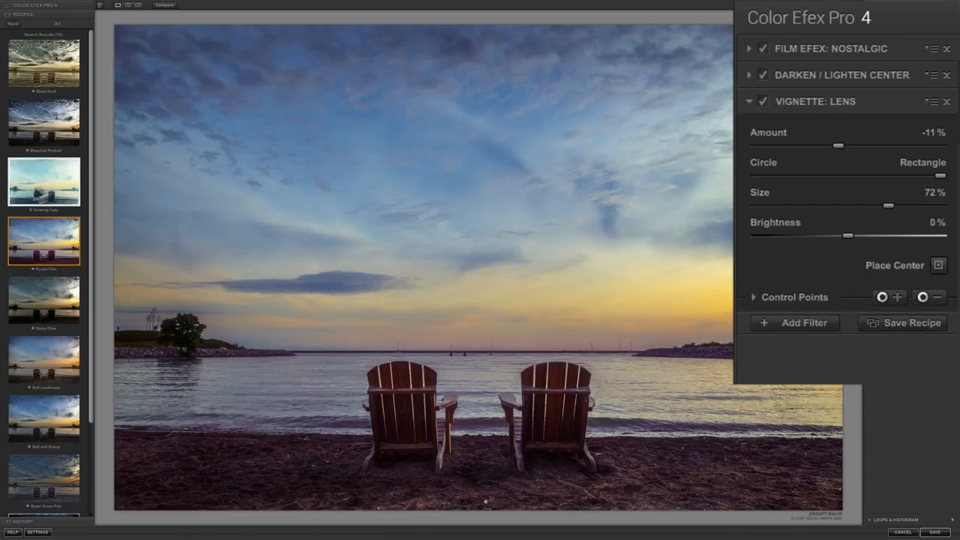
pyautogui.scroll(-5, 32, 217)
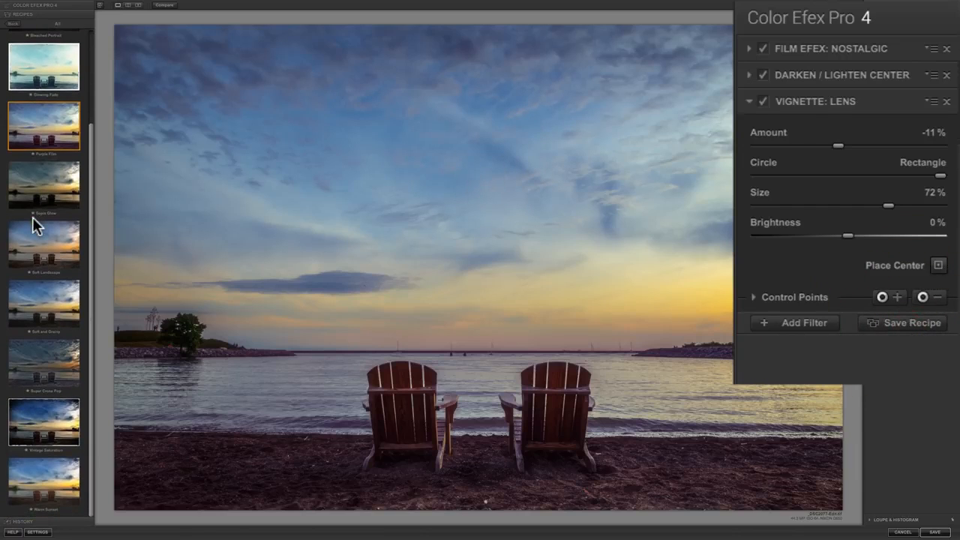
pyautogui.scroll(5, 33, 217)
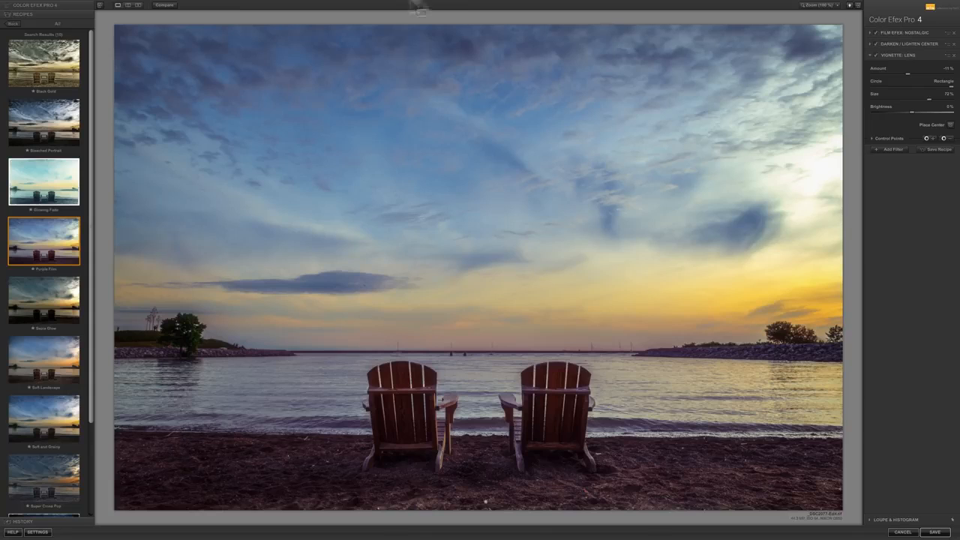
# - Compare the original with the edited photo in a split preview, in stacked and side-by-side views, and in the single-image view
pyautogui.click(127, 5)
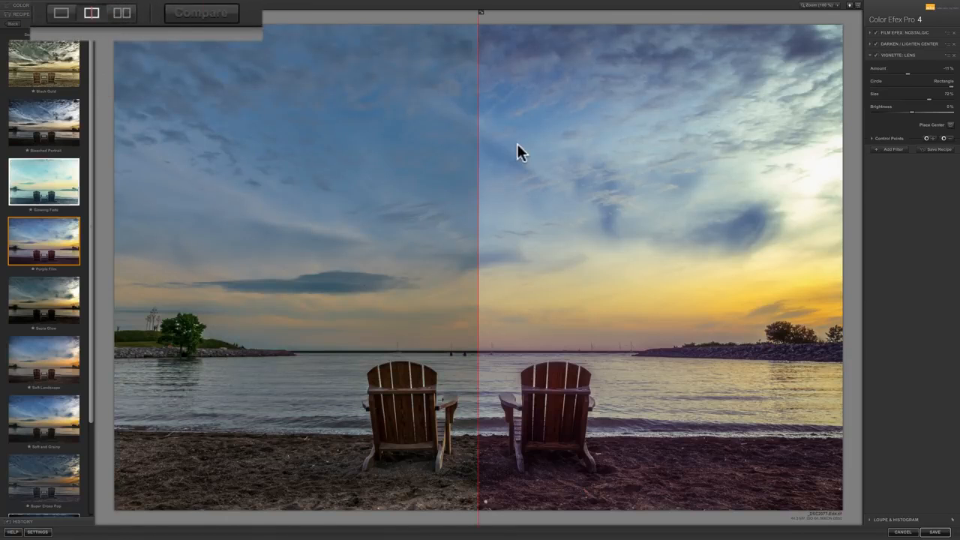
pyautogui.moveTo(478, 149)
pyautogui.mouseDown()
pyautogui.moveTo(740, 148)
pyautogui.moveTo(340, 153)
pyautogui.moveTo(221, 143)
pyautogui.moveTo(647, 157)
pyautogui.moveTo(461, 153)
pyautogui.mouseUp()
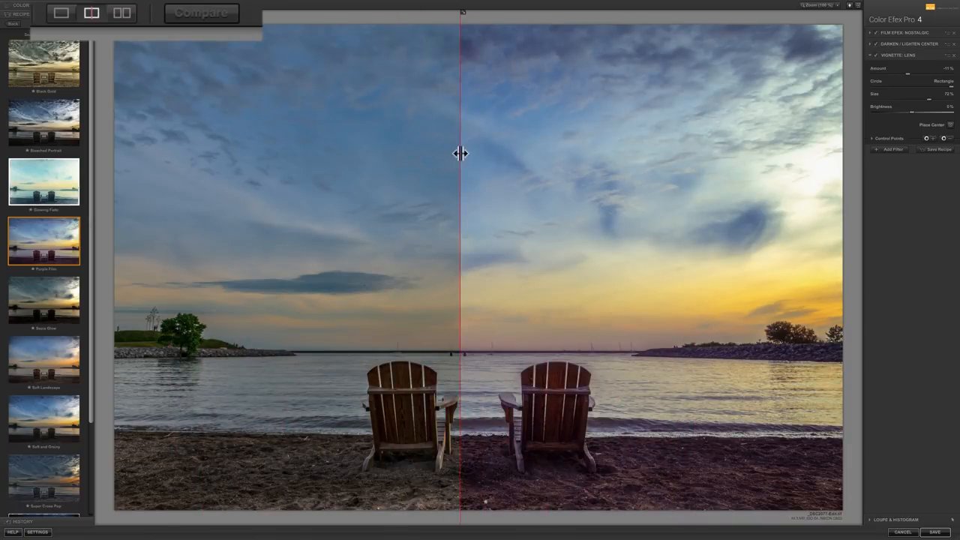
pyautogui.click(117, 11)
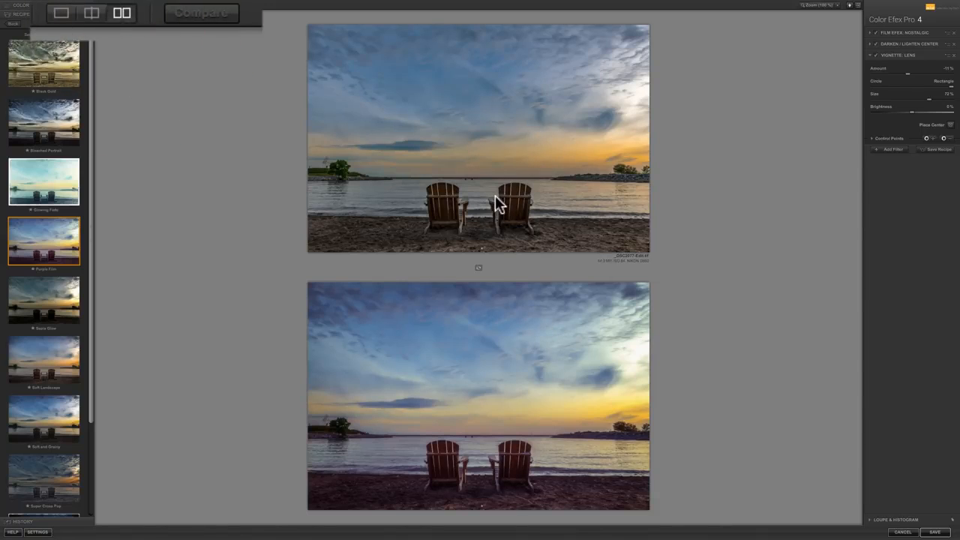
pyautogui.click(477, 267)
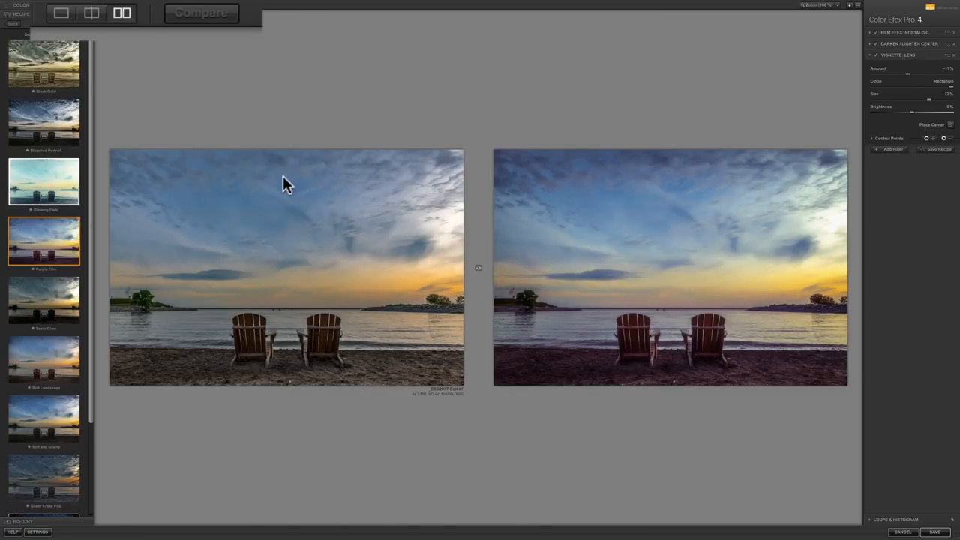
pyautogui.click(63, 15)
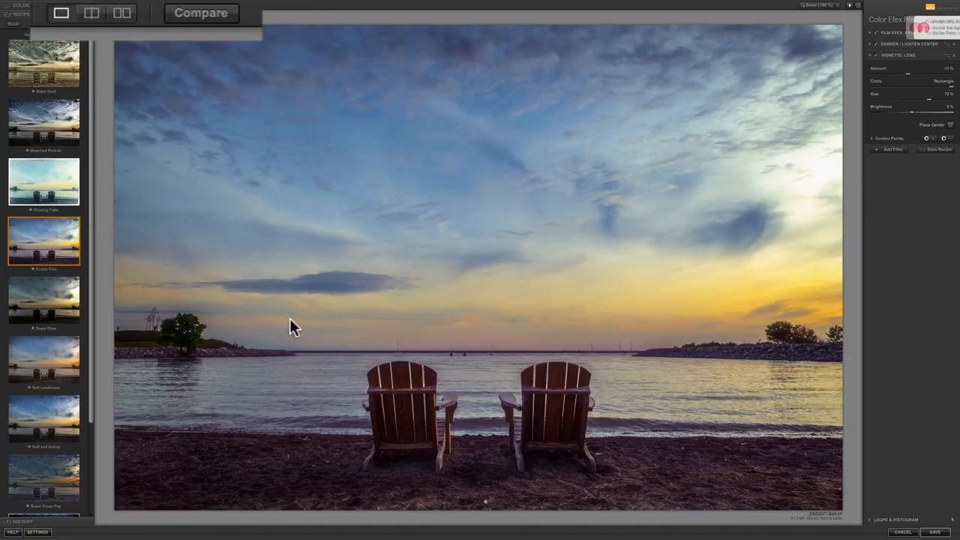
pyautogui.hscroll(-3, 893, 30)
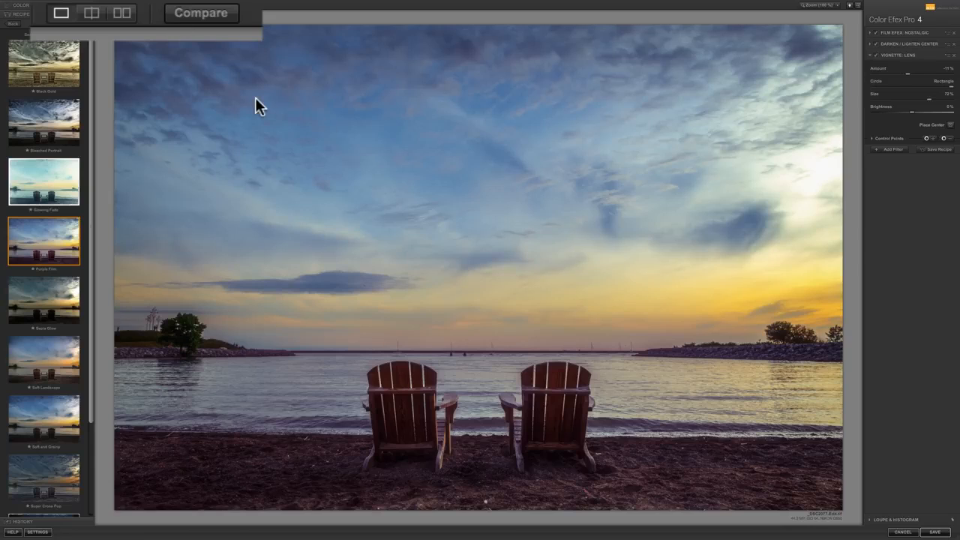
pyautogui.click(212, 30)
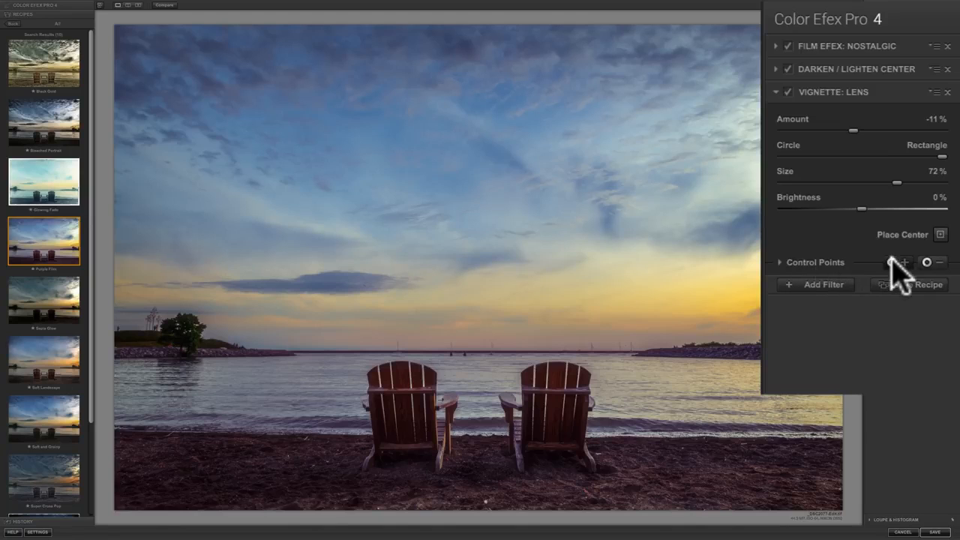
# - Review the settings of the recipe's Darken / Lighten Center and Film Efex: Nostalgic filters
pyautogui.click(780, 69)
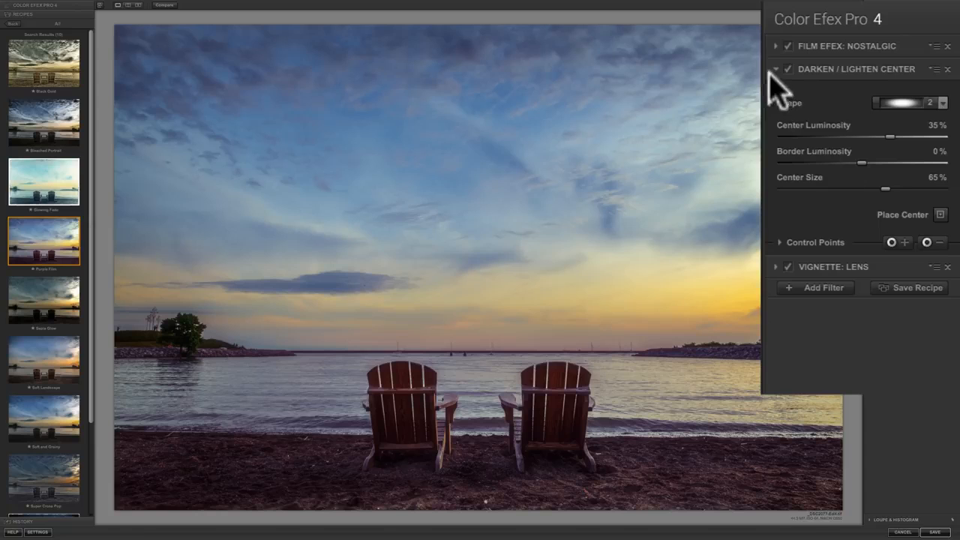
pyautogui.click(777, 45)
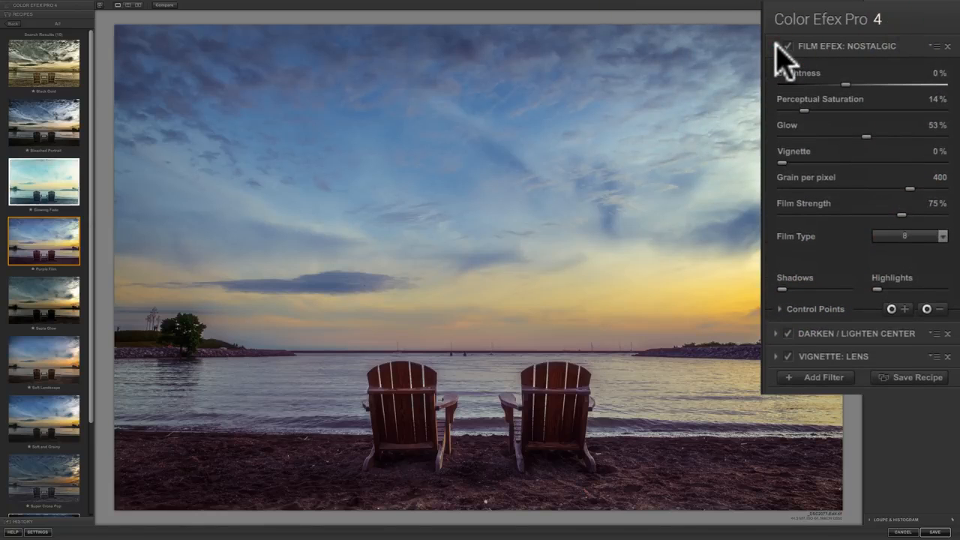